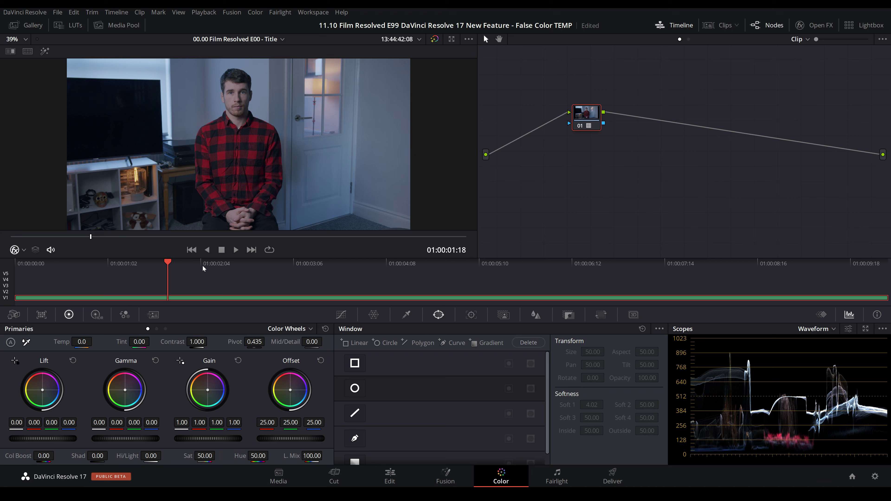
Add serial node 02 after node 01 and apply False Color from the Resolve FX Color library.
key("alt+s")
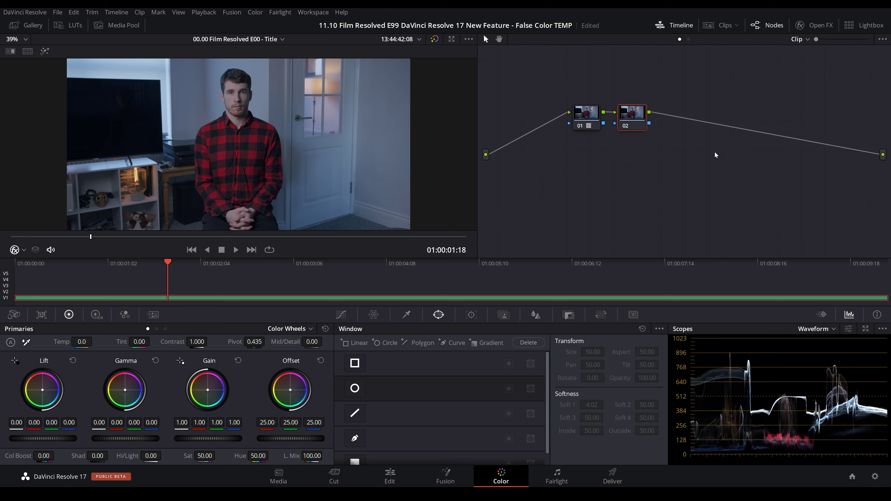
left_click(812, 25)
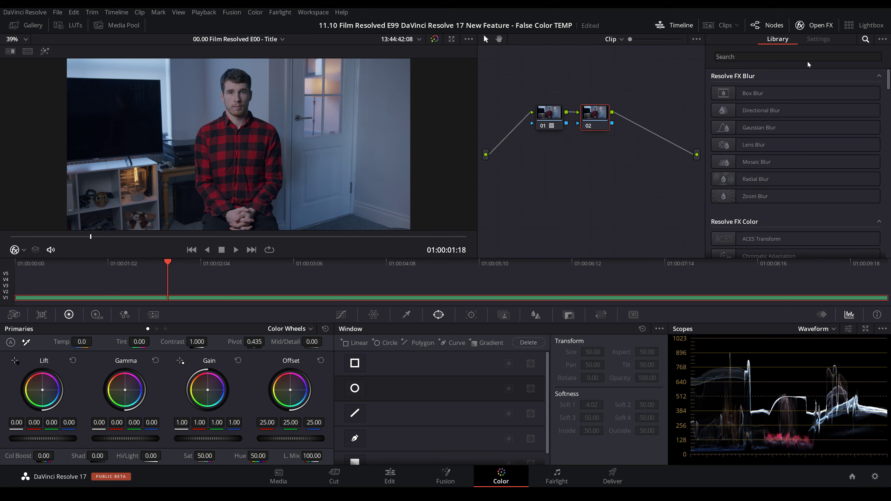
scroll(793, 181, "down", 8)
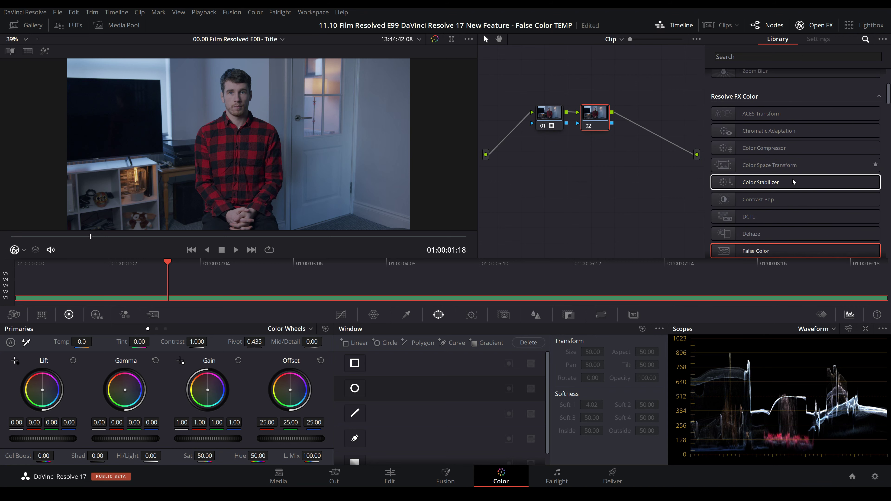
scroll(791, 191, "down", 2)
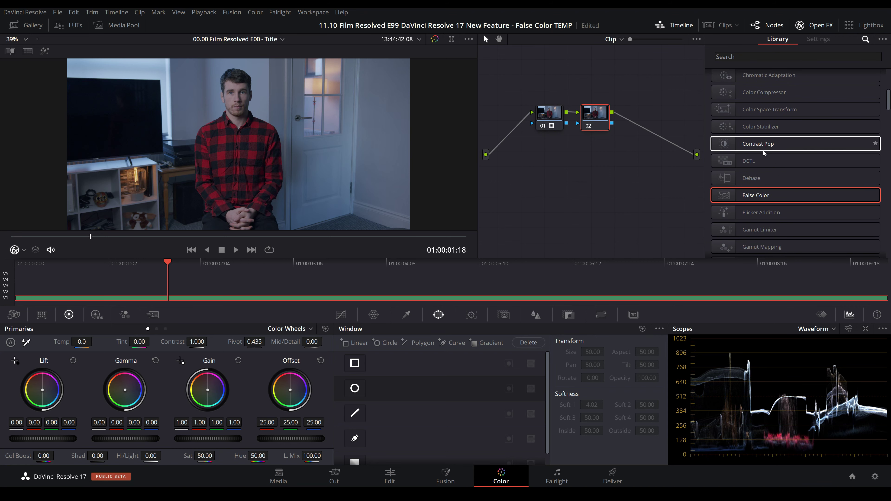
scroll(763, 147, "up", 3)
scroll(772, 158, "down", 1)
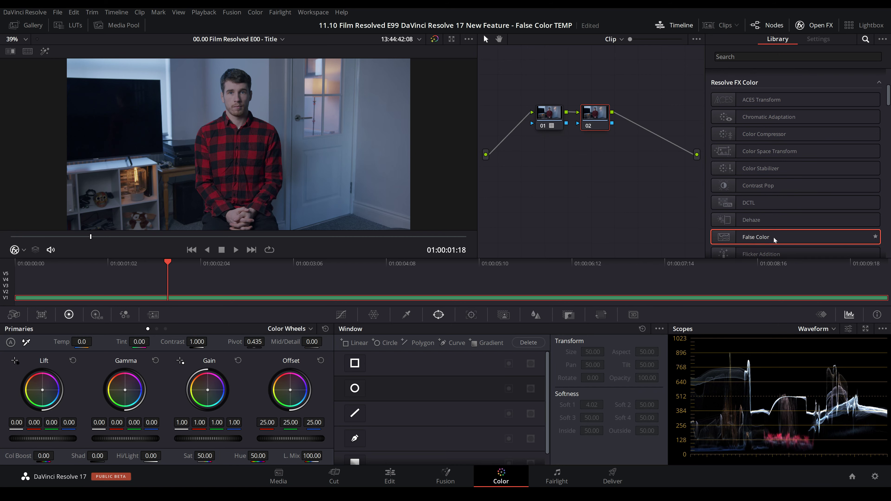
left_click_drag(776, 238, 601, 119)
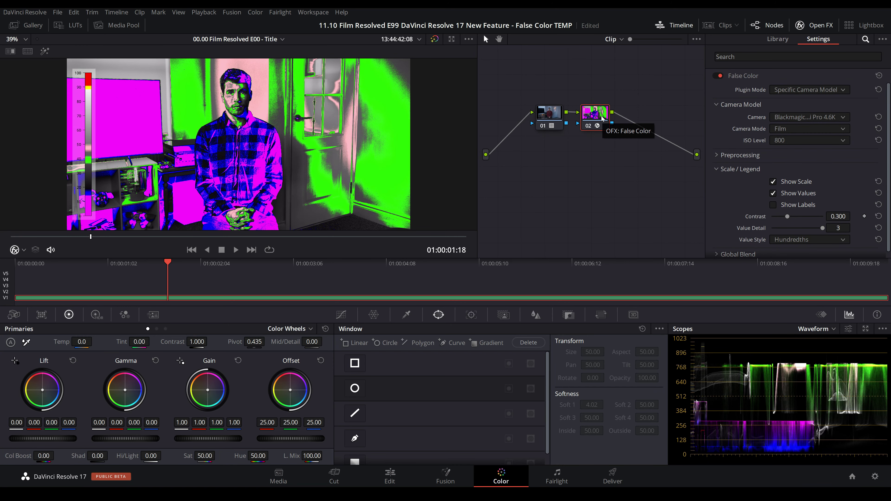
Switch False Color to Creative mode, try Night Vision and Thermal, then choose Exposure Guide.
left_click(783, 89)
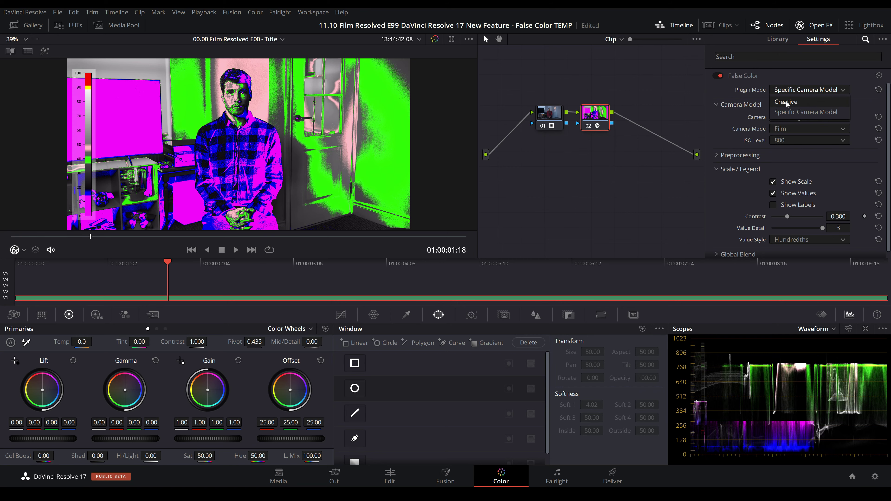
left_click(785, 101)
left_click(782, 118)
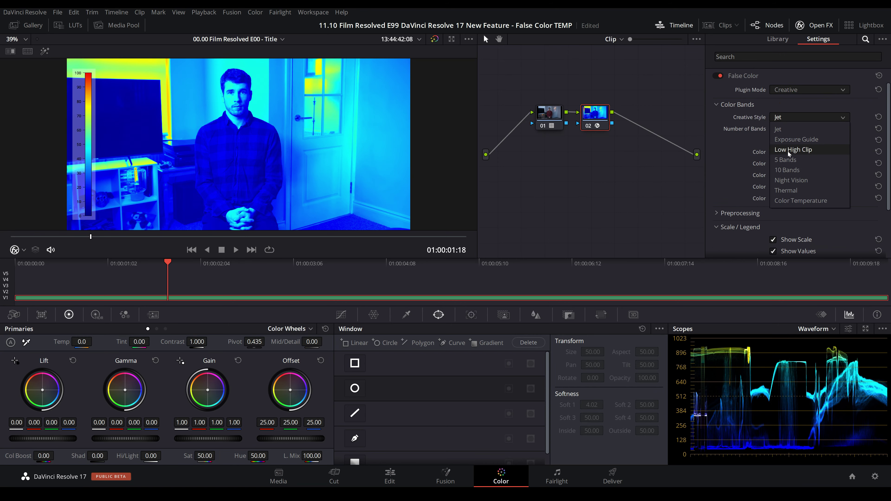
left_click(785, 177)
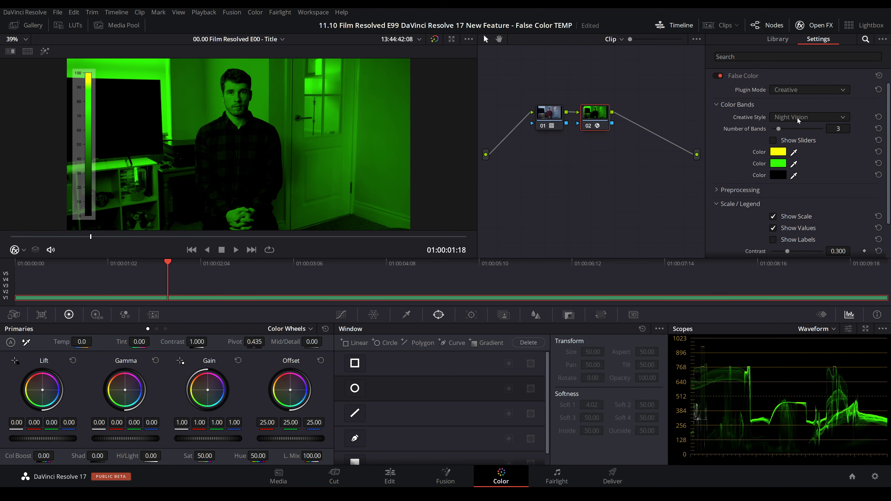
left_click(797, 117)
left_click(794, 191)
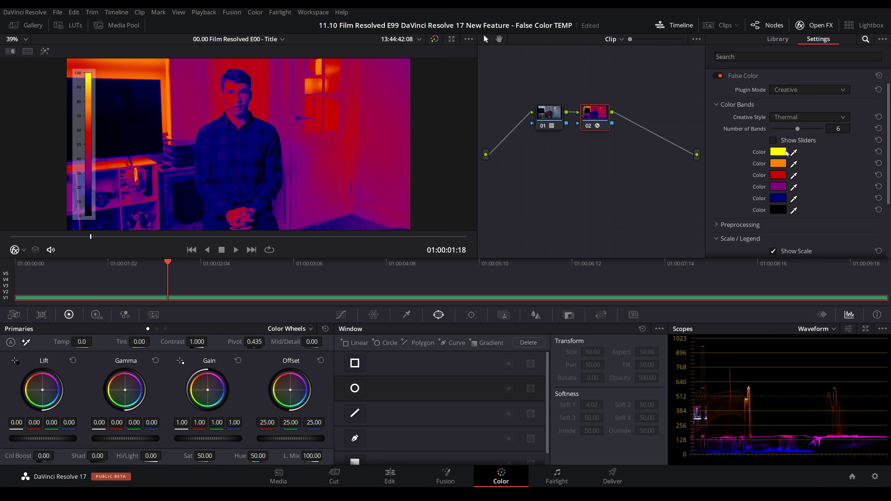
left_click(803, 116)
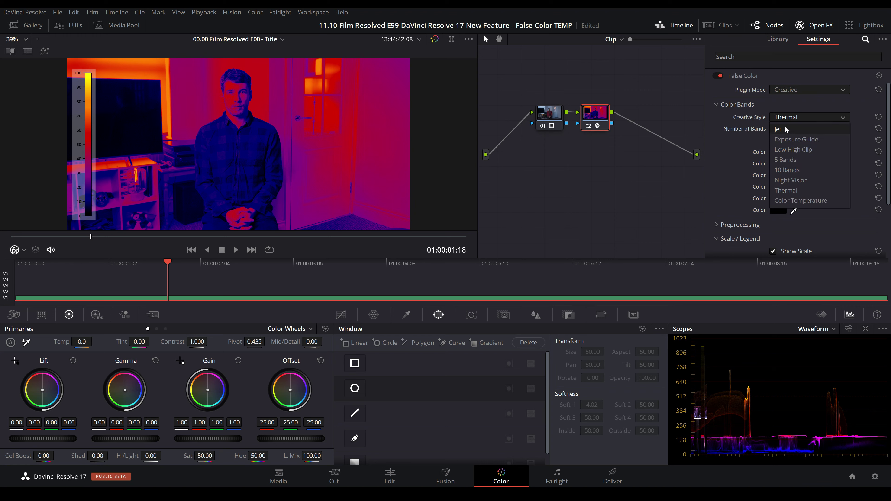
left_click(791, 140)
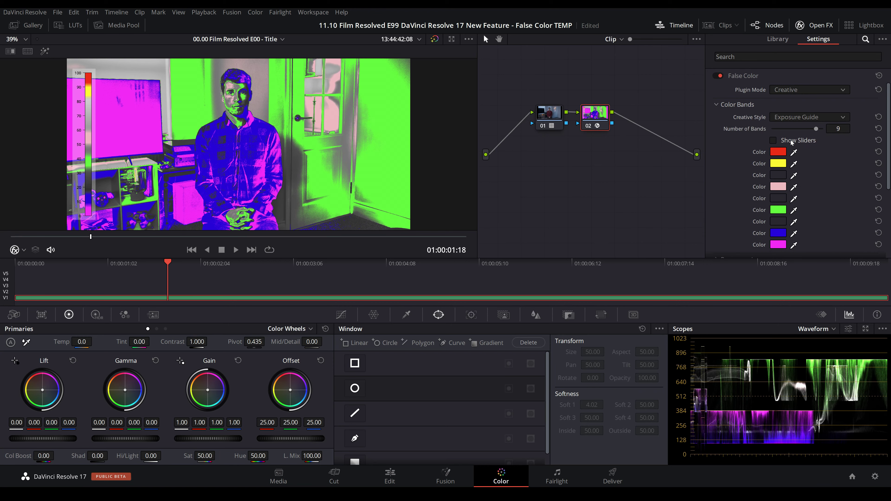
left_click(798, 115)
Set False Color to Specific Camera Model: Blackmagic Pocket Cinema Camera 6K at ISO 400.
left_click(792, 119)
left_click(793, 88)
left_click(792, 114)
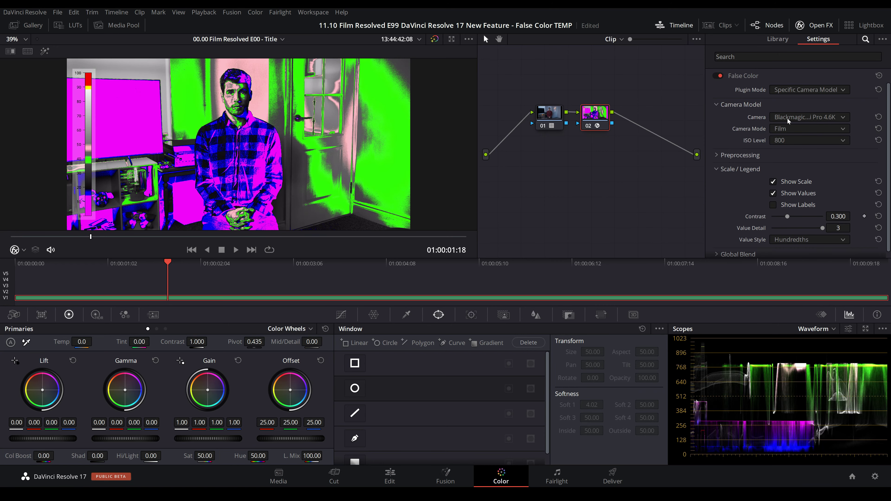
left_click(788, 118)
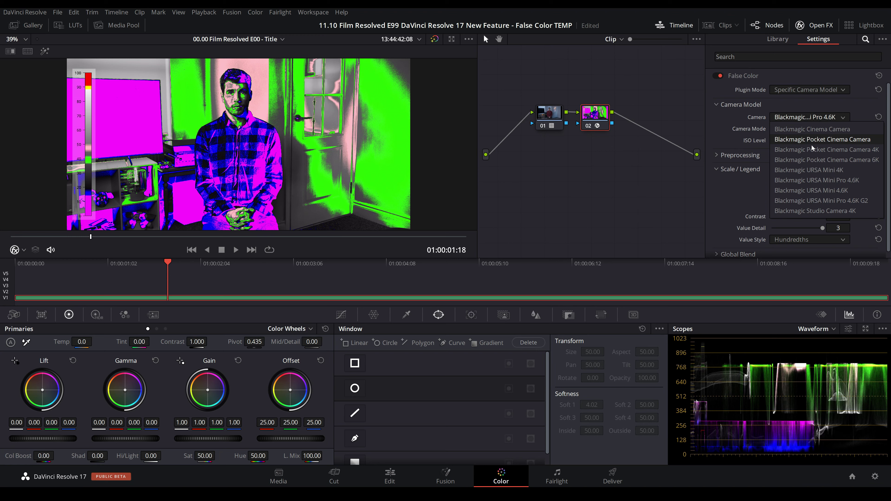
left_click(813, 159)
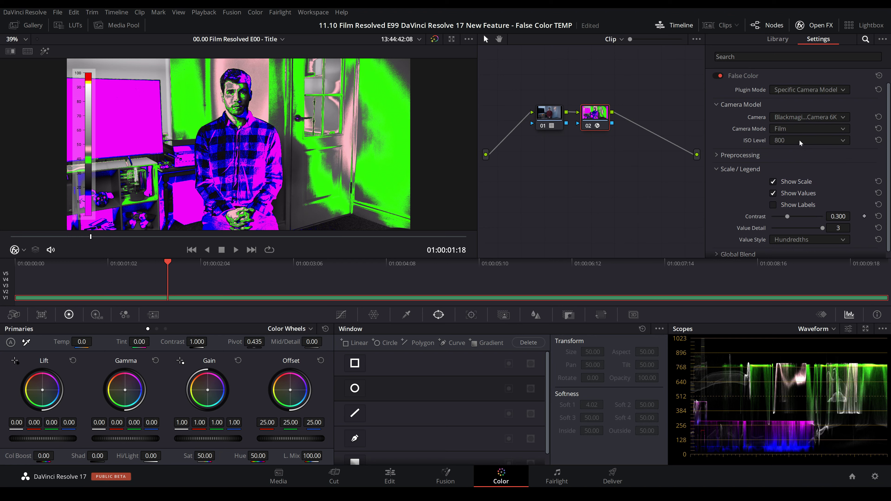
left_click(799, 140)
left_click(785, 213)
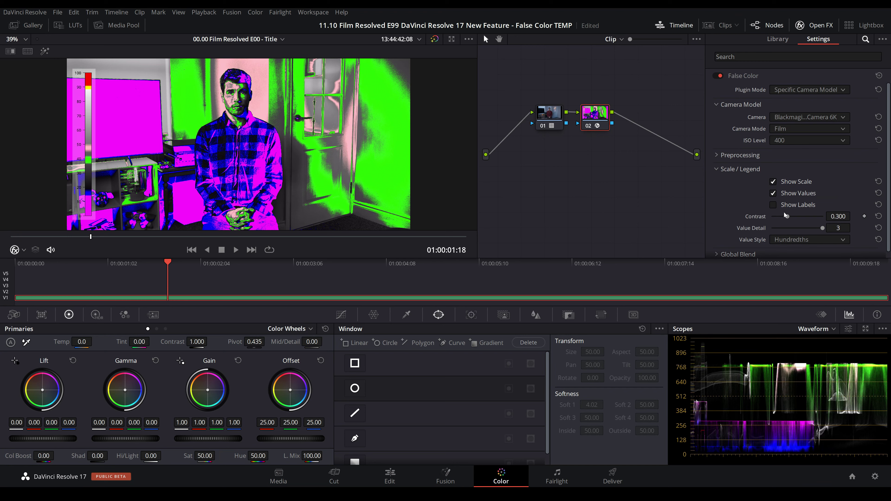
left_click(14, 315)
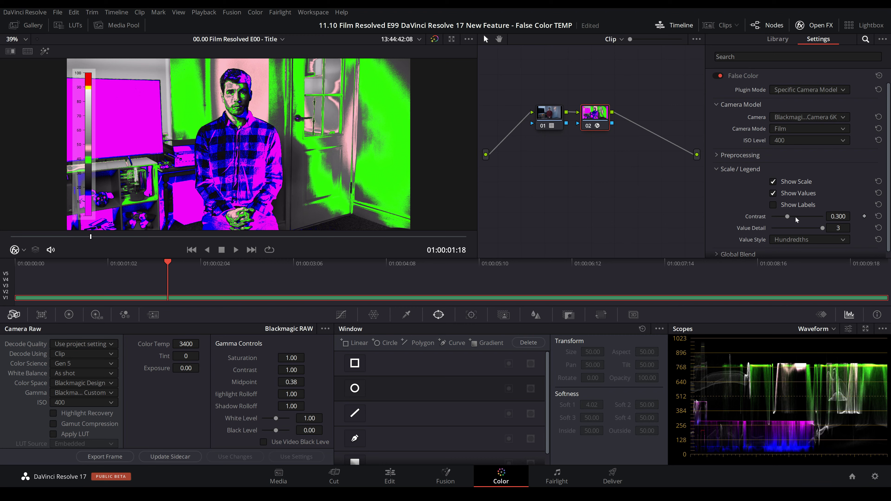
Enable Show Labels beside the False Color legend scale.
left_click(773, 205)
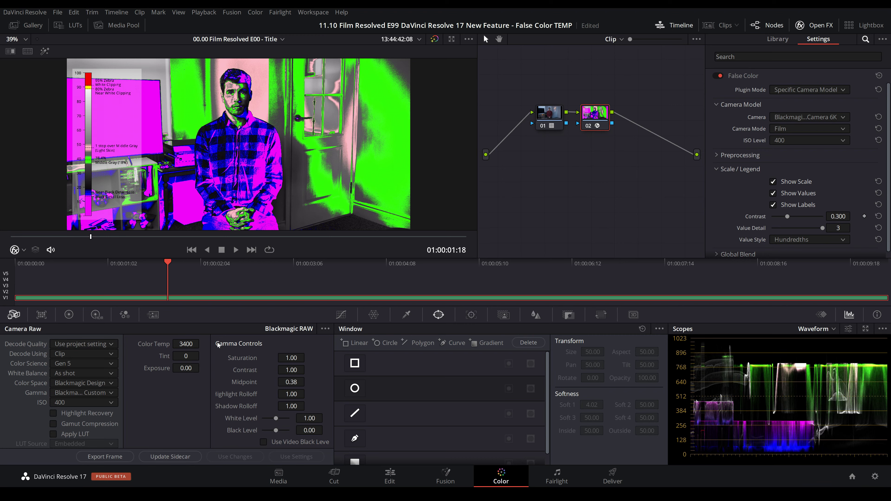
Lower the clip's raw exposure to -0.16 and disable the False Color node.
left_click_drag(186, 368, 177, 368)
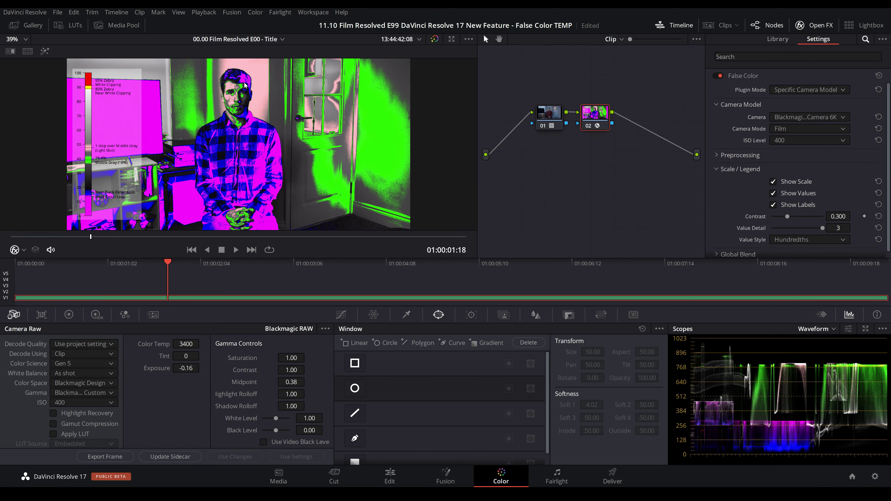
key("ctrl+d")
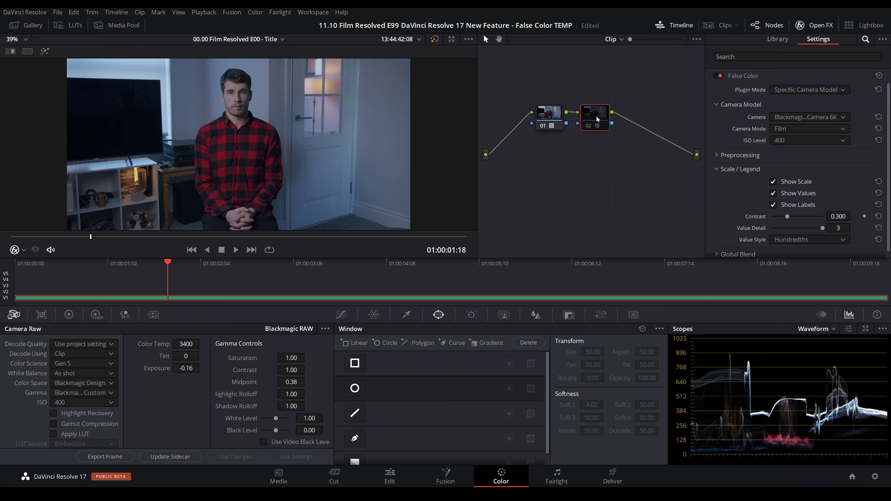
left_click_drag(596, 116, 655, 116)
Insert a new serial node after node 01 and reset raw exposure to 0.00.
left_click(553, 112)
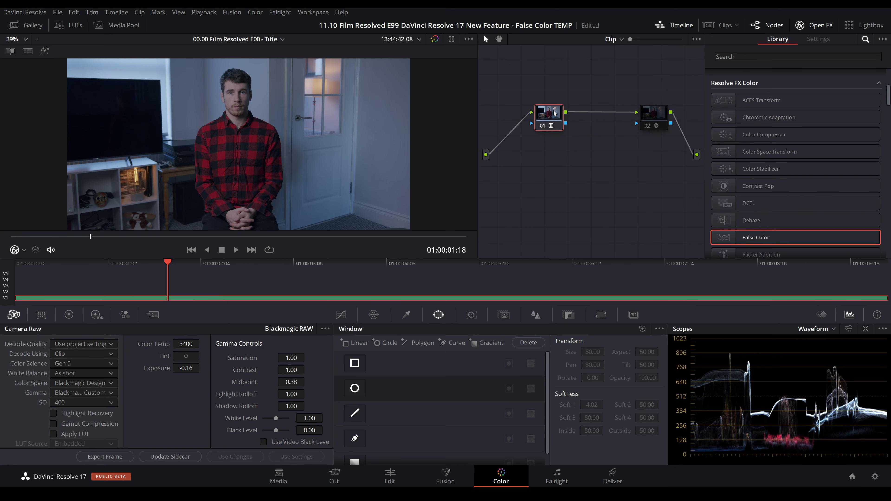
key("alt+s")
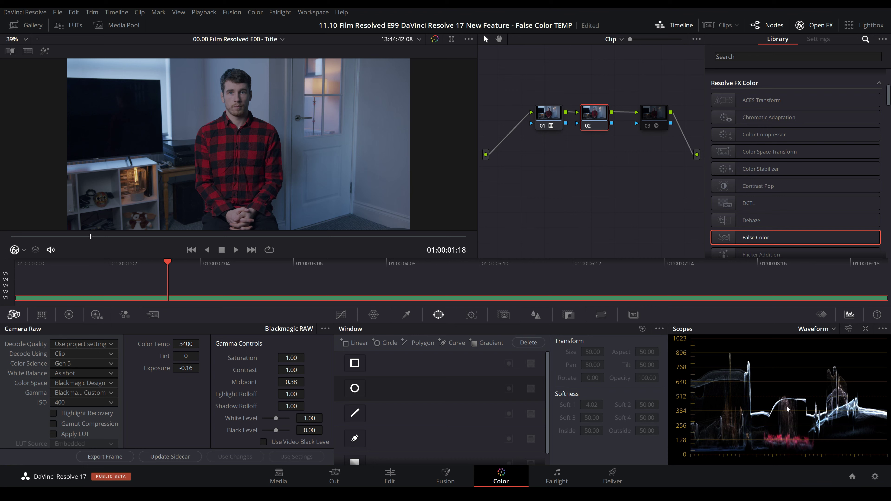
double_click(183, 367)
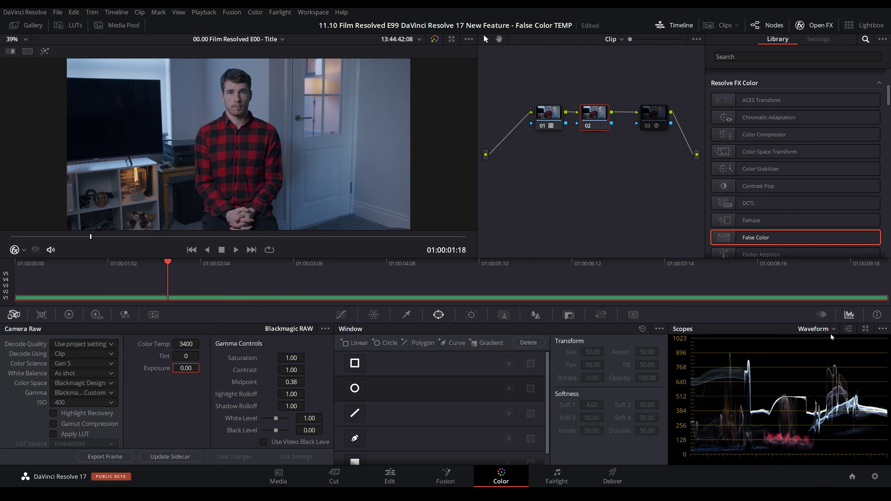
left_click(848, 328)
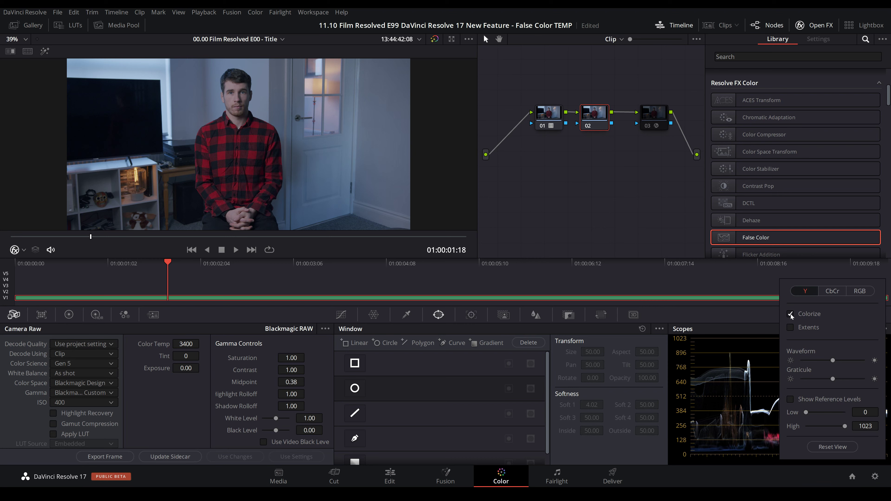
Turn off Colorize on the waveform scope and enable a circular window on node 02.
left_click(790, 314)
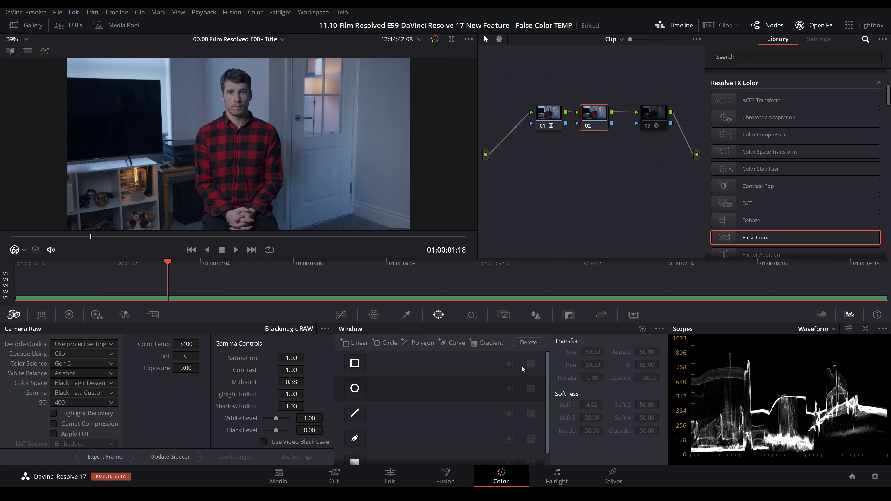
left_click(355, 388)
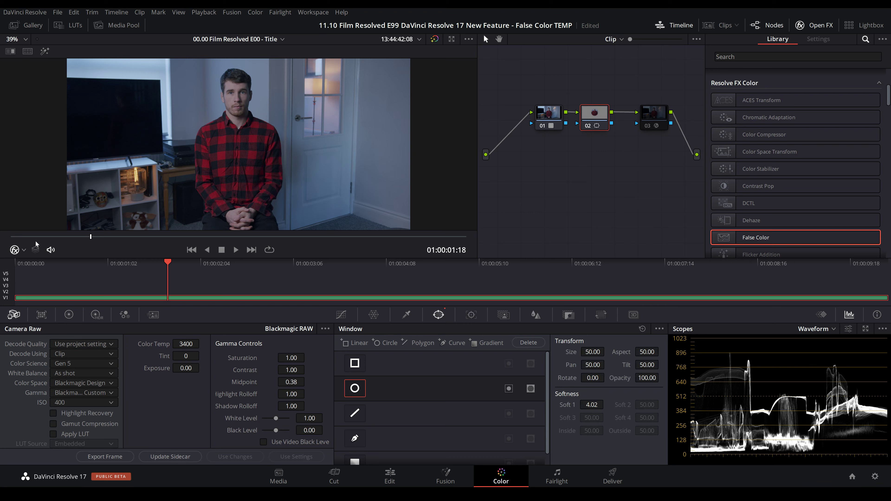
Fit the circle window tightly over the face with size 36.69 and softness 0.00.
left_click(23, 249)
left_click(32, 291)
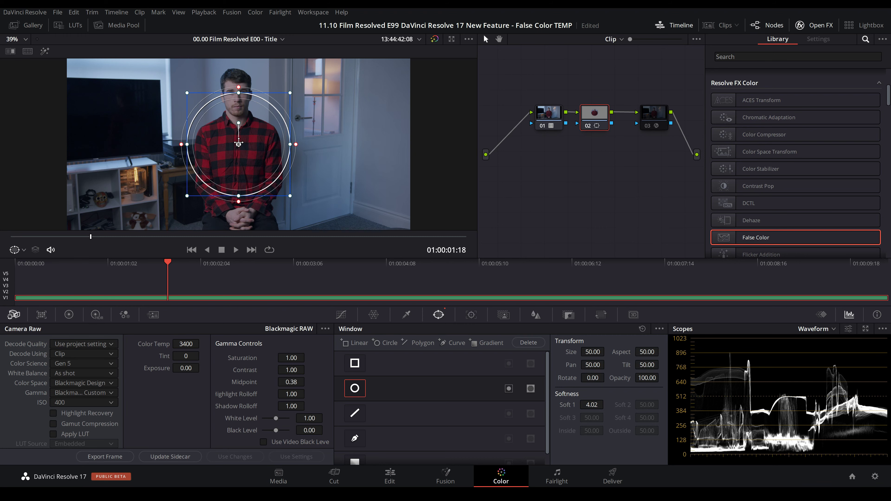
left_click_drag(239, 143, 237, 100)
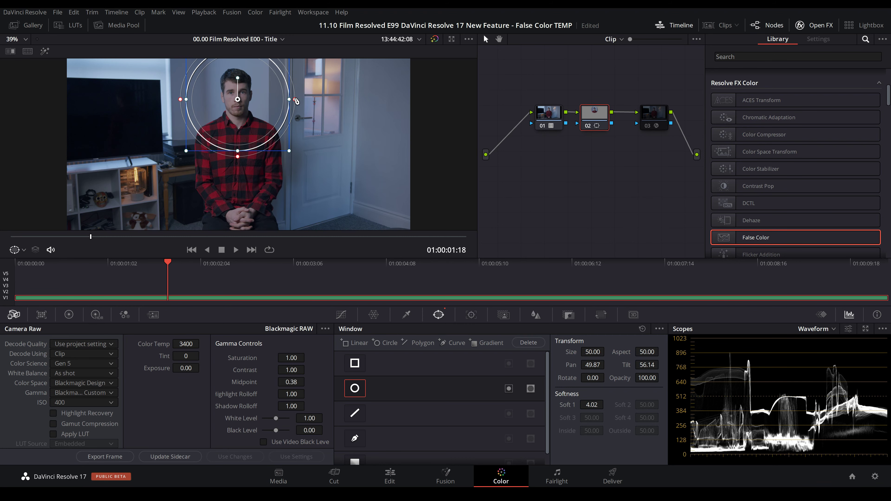
left_click_drag(296, 101, 290, 99)
left_click_drag(289, 151, 249, 100)
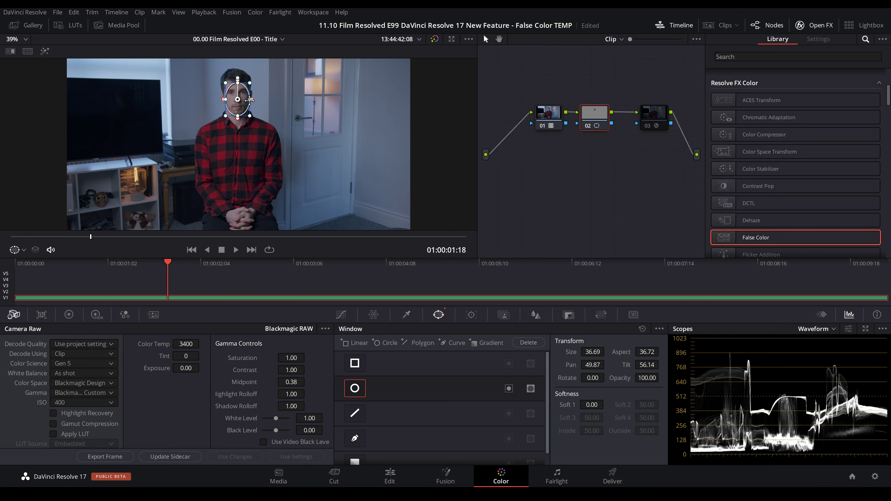
Lower raw exposure to -0.19 while viewing only the face area in Highlight mode.
key("shift+h")
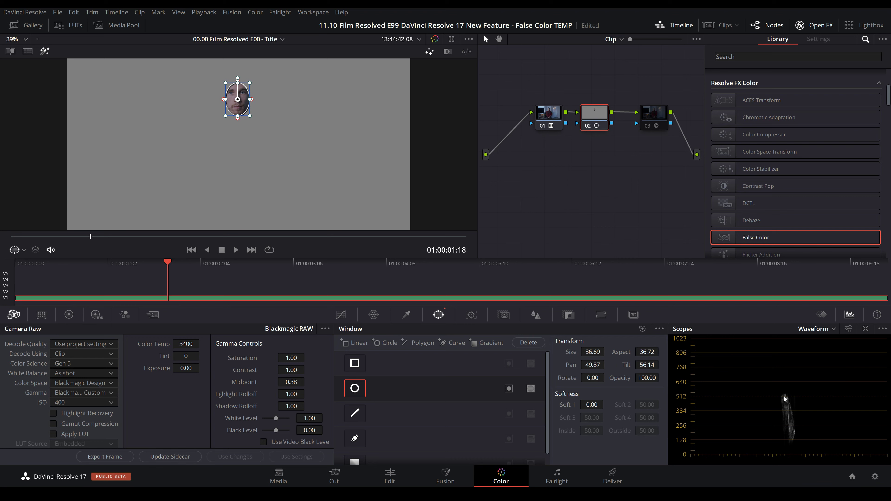
left_click_drag(195, 368, 189, 367)
key("shift+h")
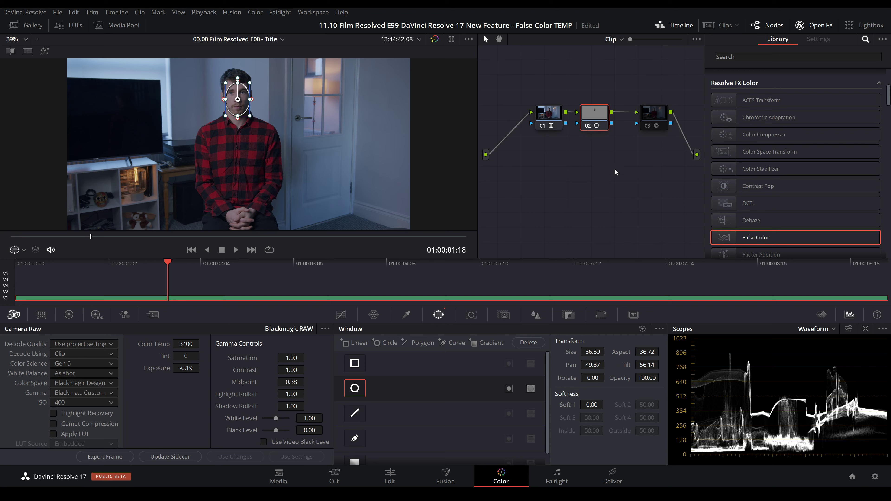
Delete the face-window node, leaving False Color as node 02, switched off.
left_click(654, 117)
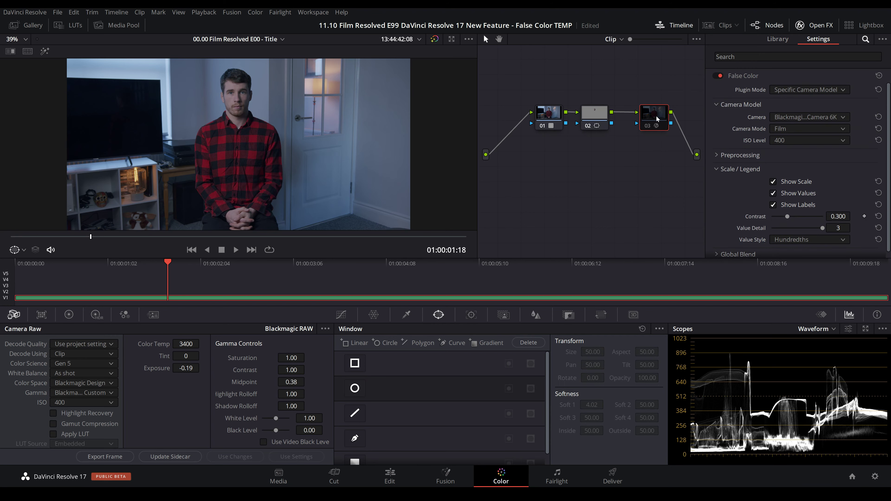
key("ctrl+d")
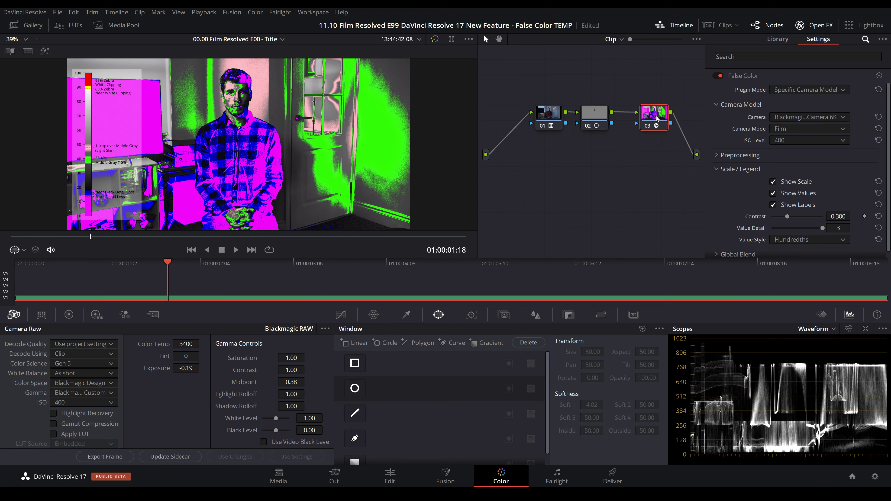
left_click(600, 118)
key("Delete")
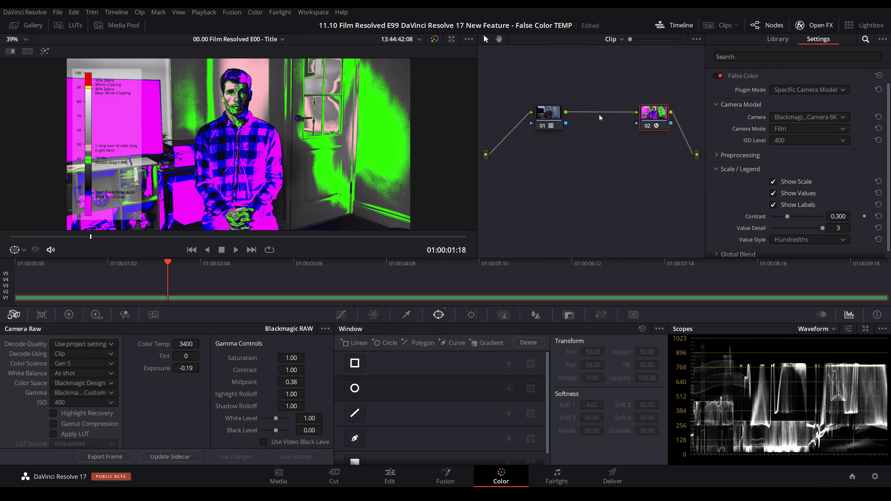
key("ctrl+d")
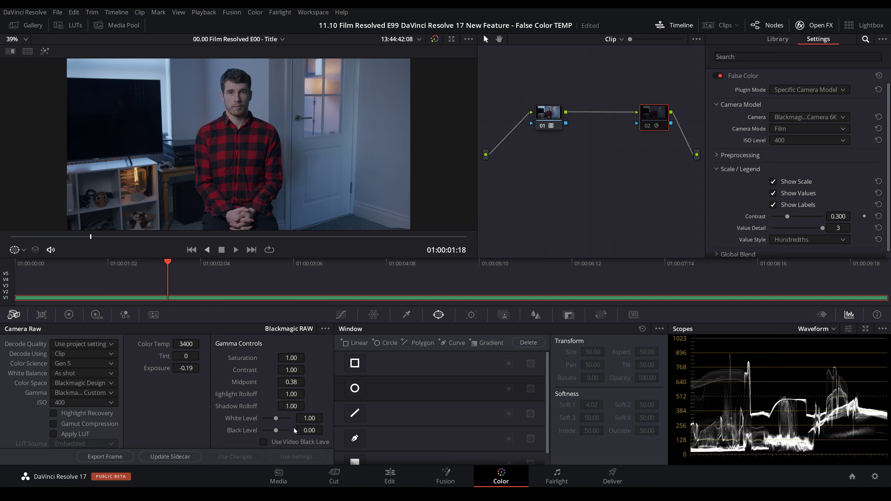
Raise saturation to 1.25 and contrast to 1.18, and drop raw exposure to -0.30 using False Color.
mouse_move(291, 370)
left_mouse_down()
mouse_move(307, 370)
mouse_move(307, 356)
mouse_move(293, 360)
left_mouse_up()
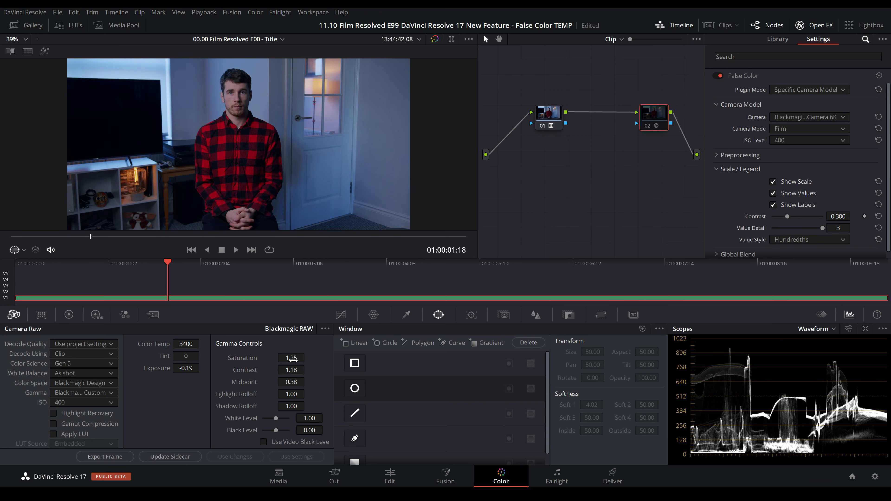
left_click(651, 120)
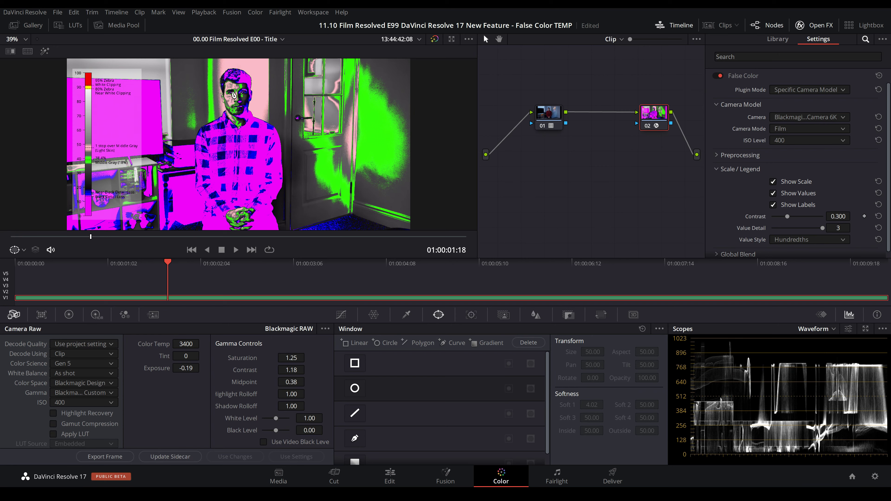
left_click_drag(186, 368, 174, 368)
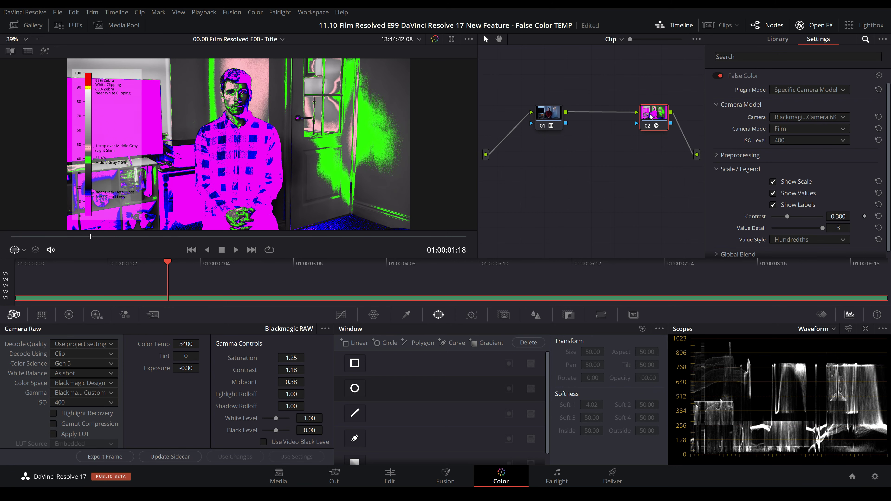
key("ctrl+d")
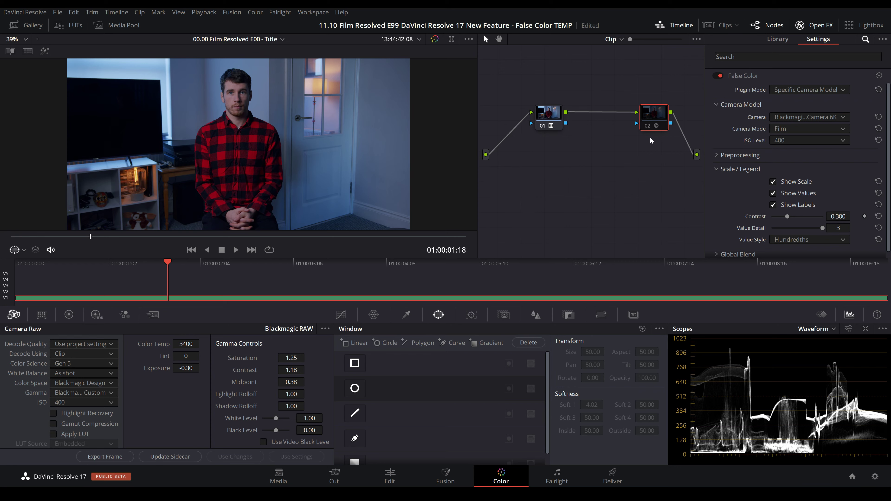
Reset raw exposure to 0.00, re-enable False Color in Creative Exposure Guide mode with scale shown.
double_click(185, 368)
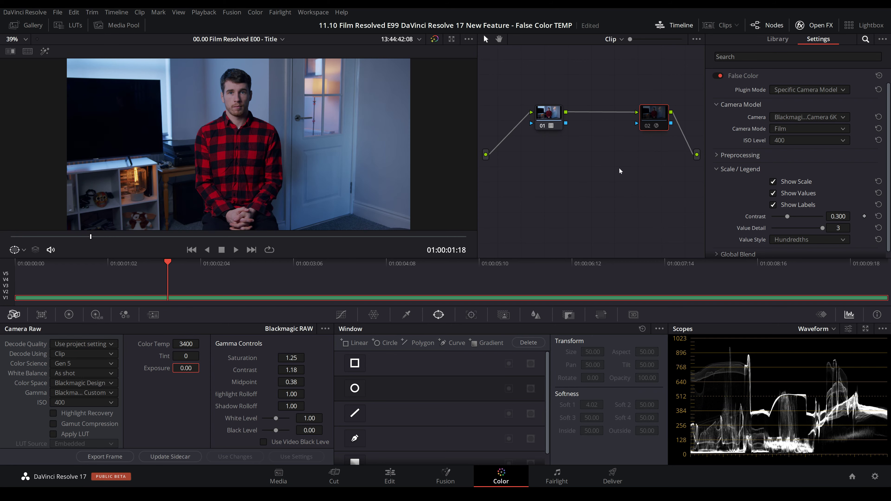
key("ctrl+d")
left_click(773, 90)
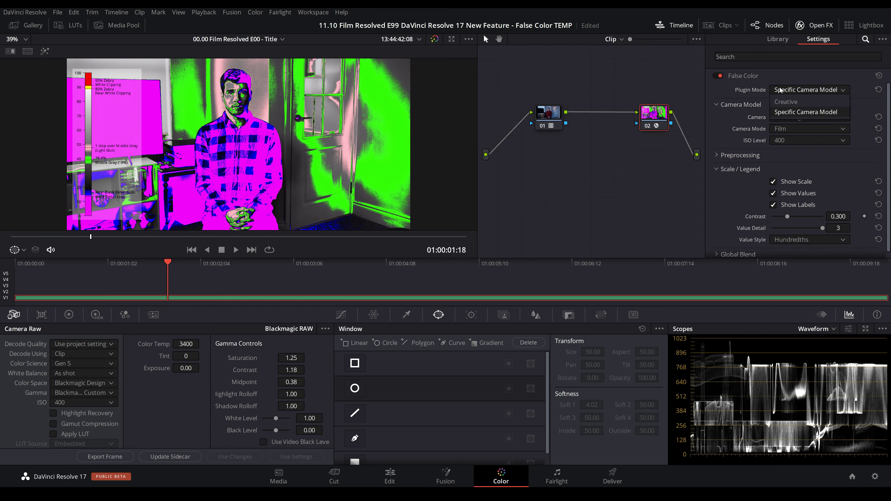
left_click(789, 106)
left_click(790, 117)
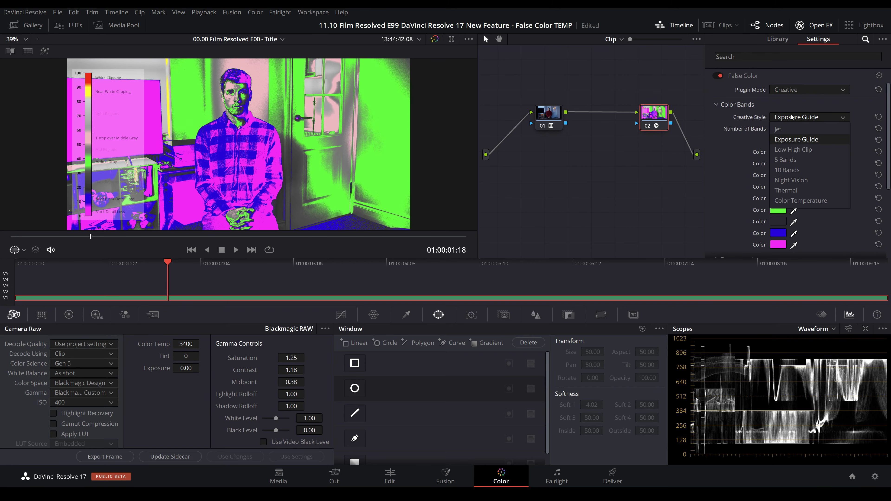
left_click(790, 139)
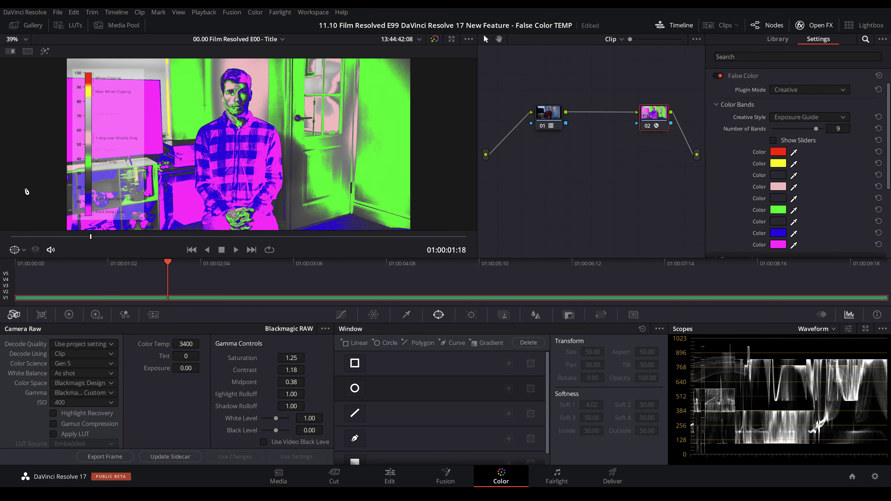
scroll(758, 211, "down", 3)
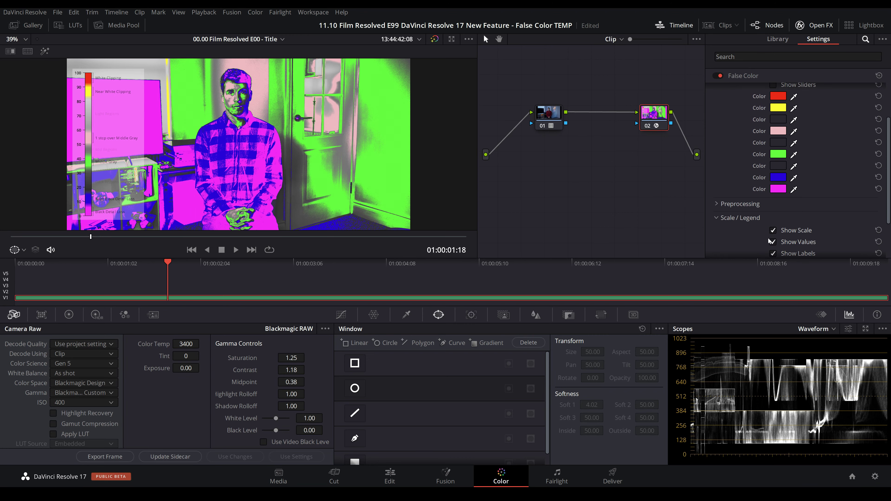
left_click(773, 231)
Set the pink band to Top 60 and Bottom 55, raise raw exposure to 0.41, then disable False Color.
scroll(741, 161, "up", 3)
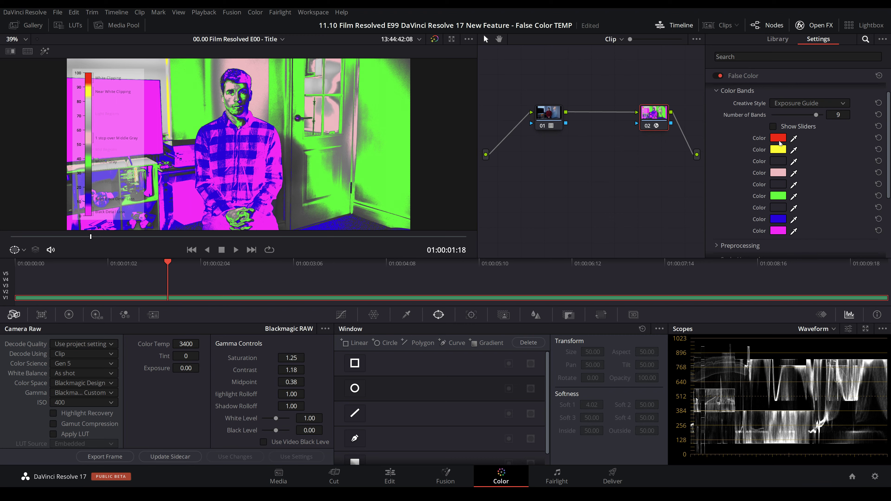
left_click(775, 125)
scroll(735, 183, "down", 10)
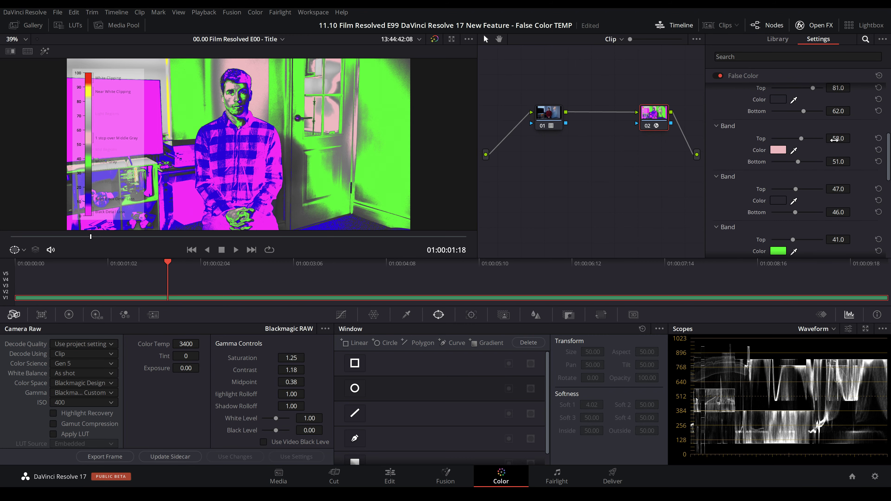
left_click(835, 140)
double_click(834, 139)
type("60")
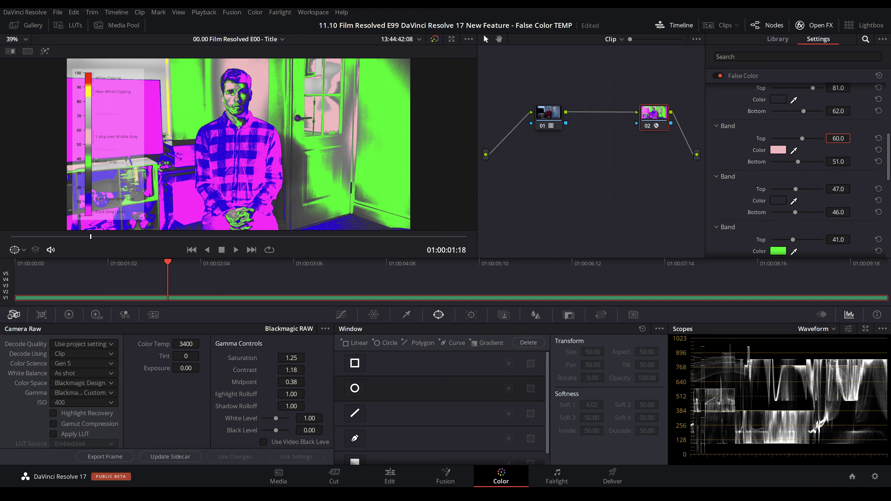
left_click(834, 161)
double_click(833, 161)
type("55")
key("Return")
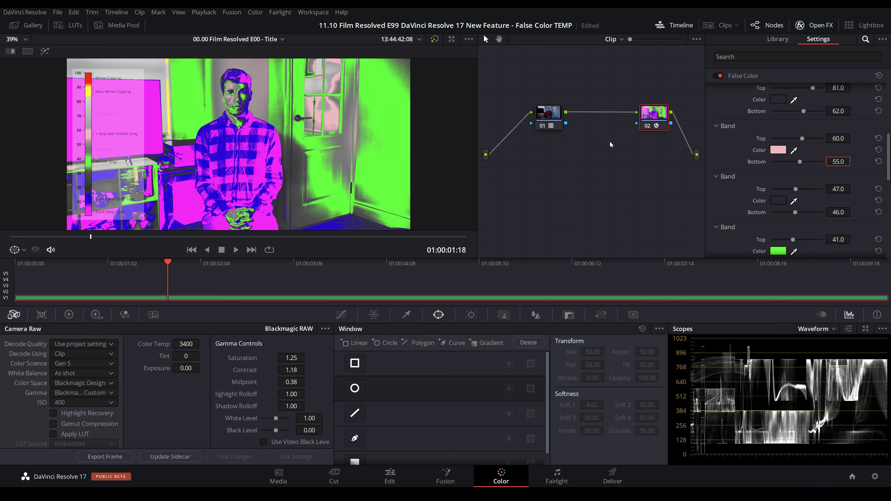
left_click_drag(186, 368, 204, 383)
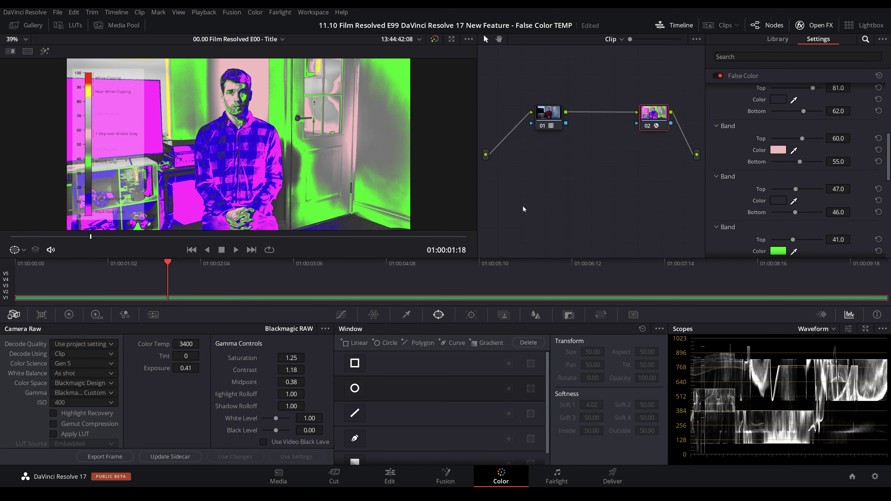
key("ctrl+d")
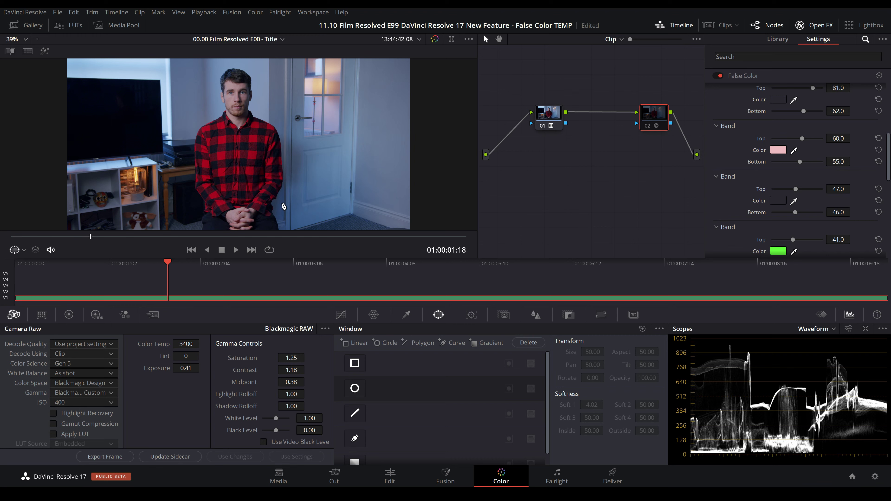
scroll(765, 140, "up", 2)
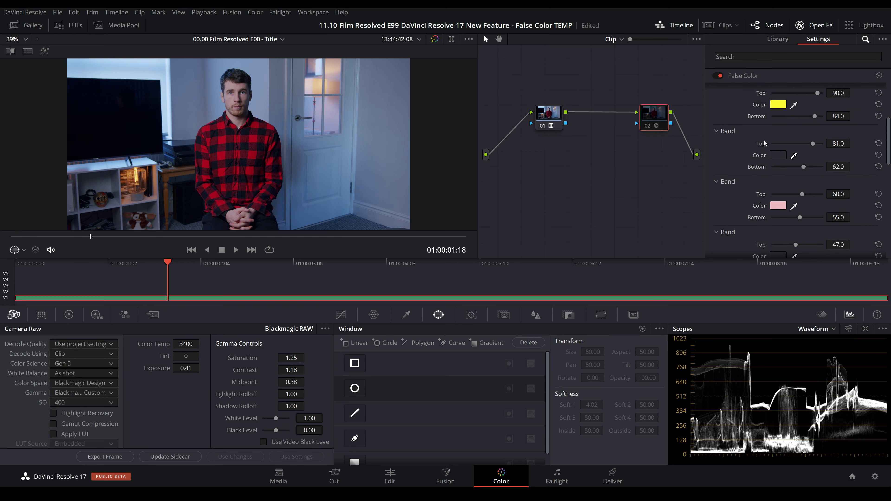
scroll(736, 161, "up", 2)
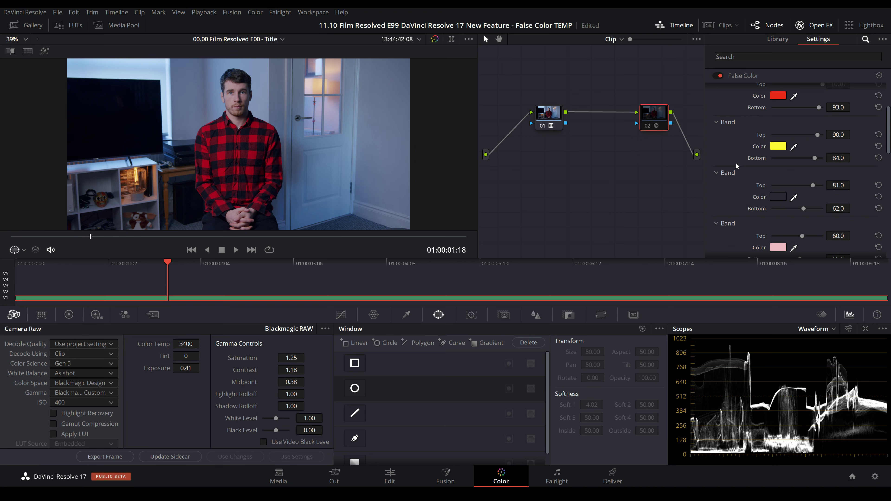
scroll(738, 161, "up", 4)
left_click(805, 89)
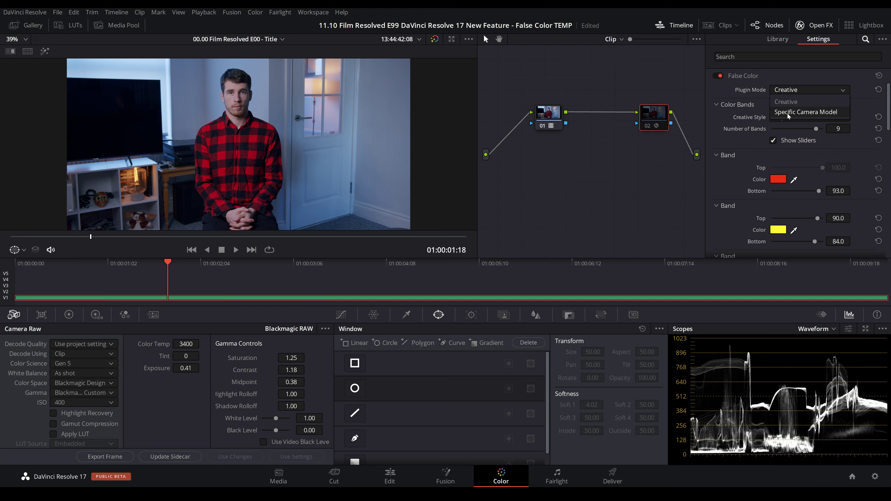
left_click(789, 103)
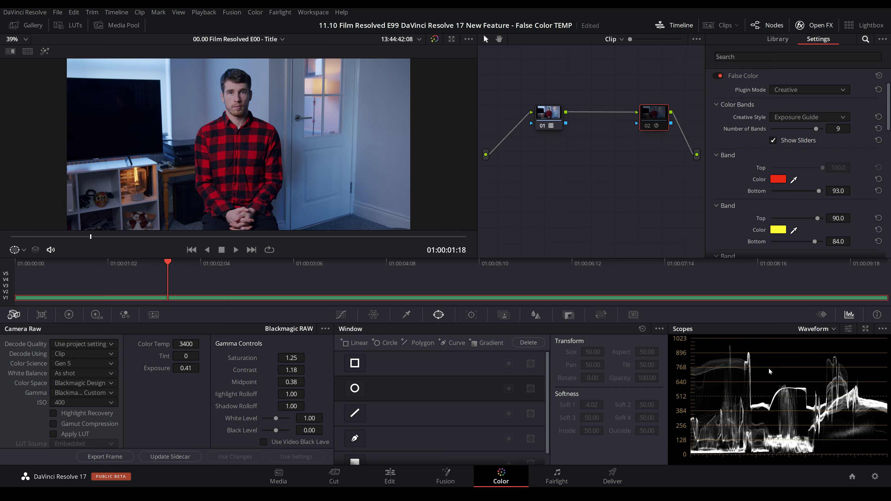
Switch the Color page palette to the Color Warper's hue-saturation mesh.
left_click(374, 314)
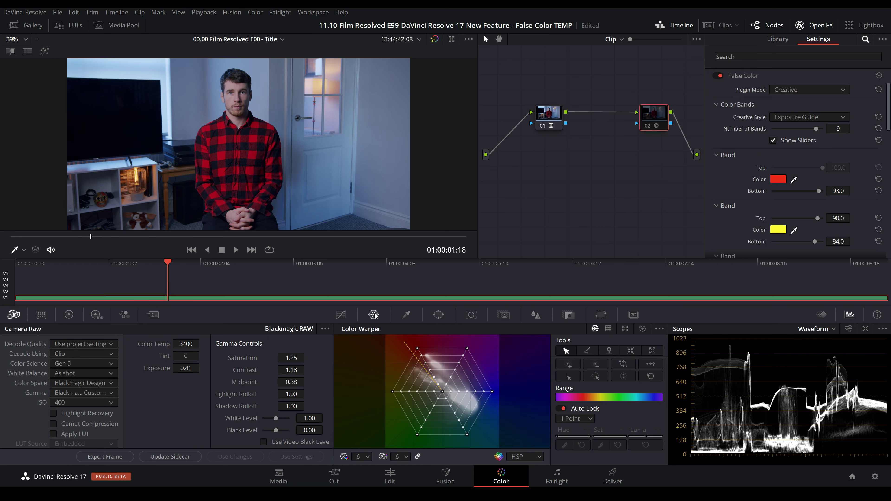